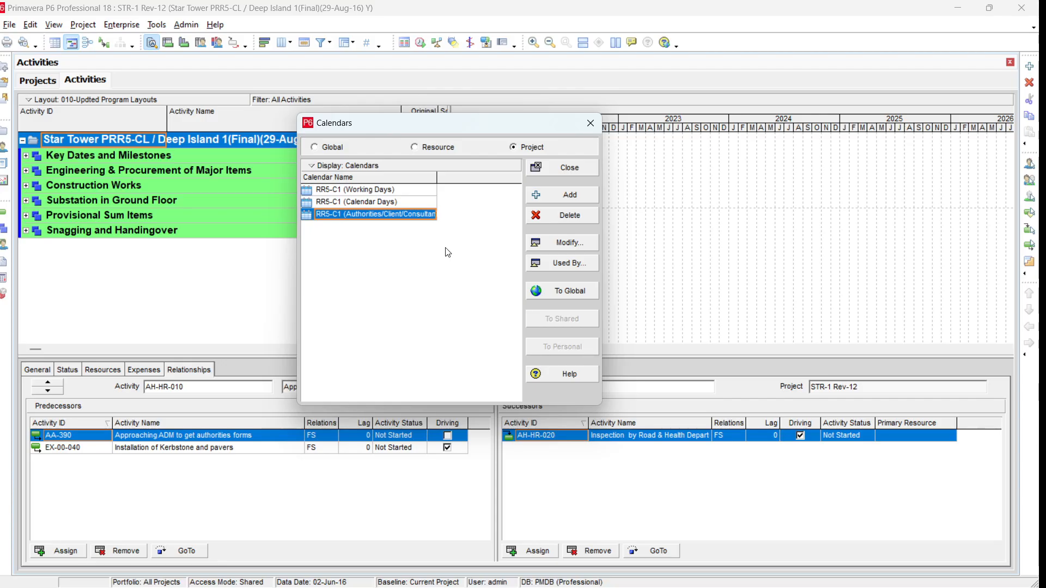
# - Add a fourth project calendar, '(New Calendar)', copied from the OBZ (Working Days) global calendar
pyautogui.click(587, 200)
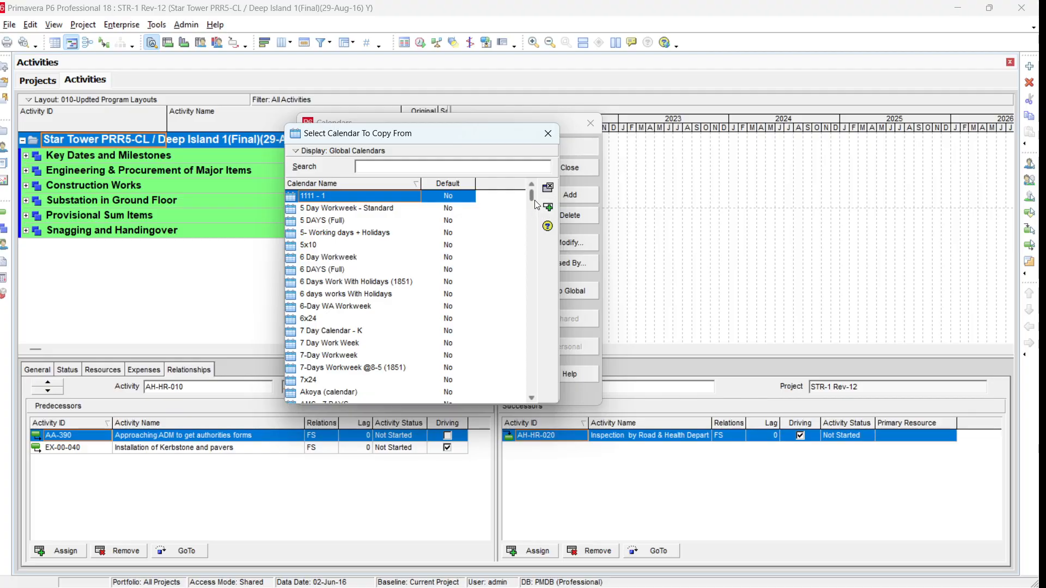
pyautogui.moveTo(532, 196); pyautogui.dragTo(527, 346)
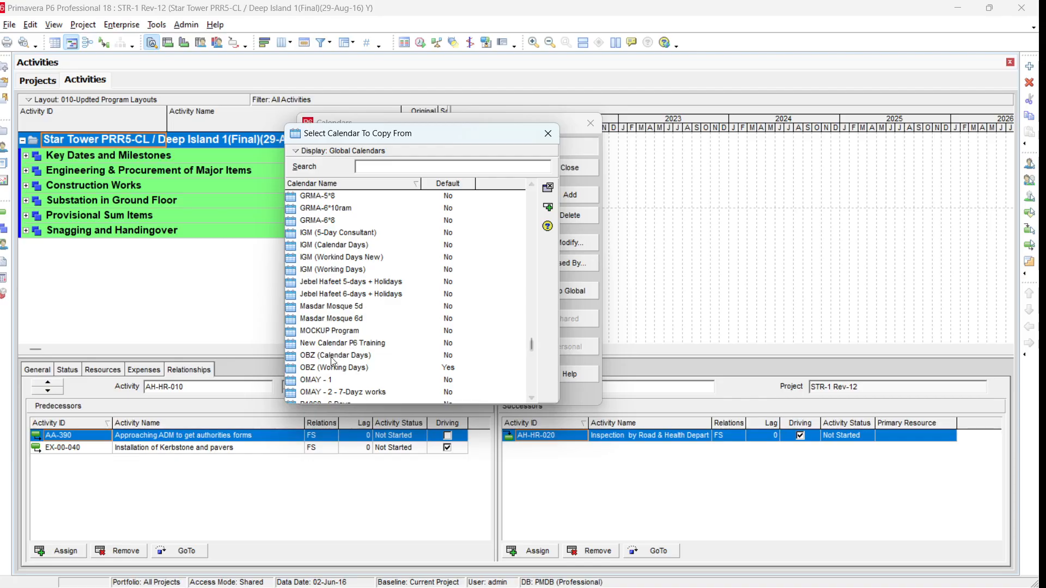
pyautogui.click(317, 368)
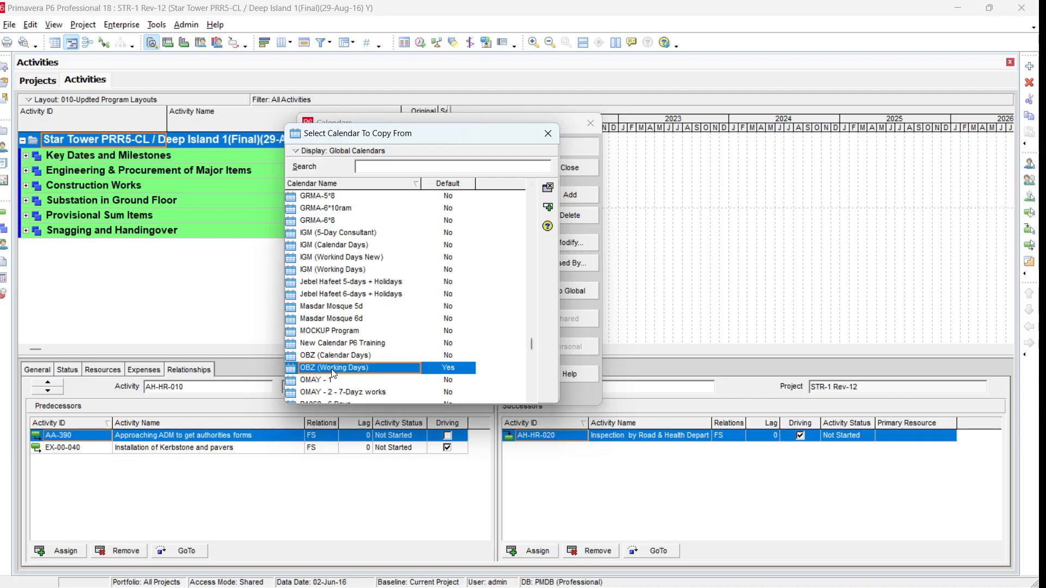
pyautogui.click(547, 209)
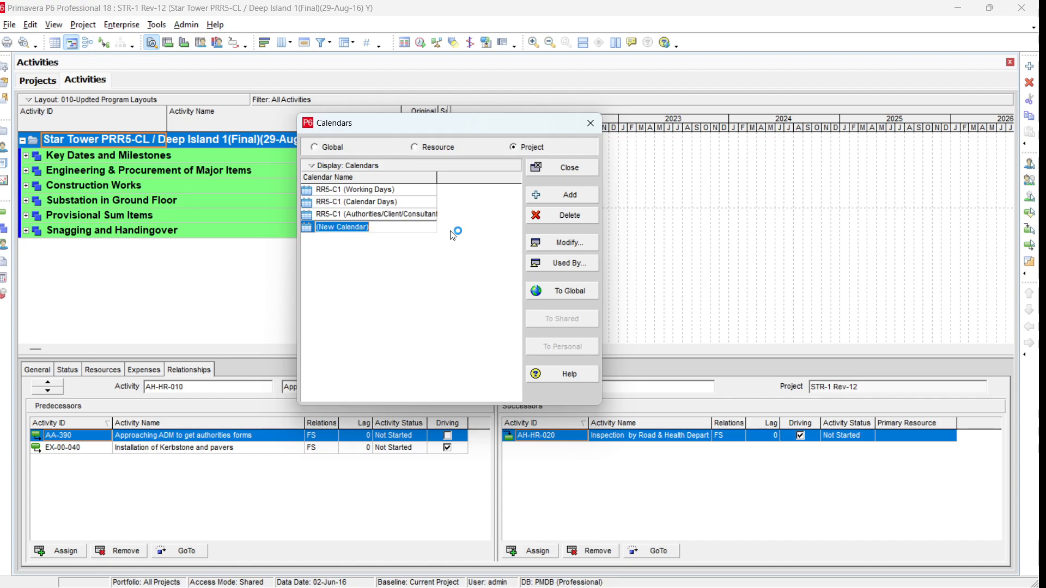
# - Rename '(New Calendar)' to 'Trial Project Calendar 1'
pyautogui.write('t')
pyautogui.write('rial Proj')
pyautogui.write('ect Ca')
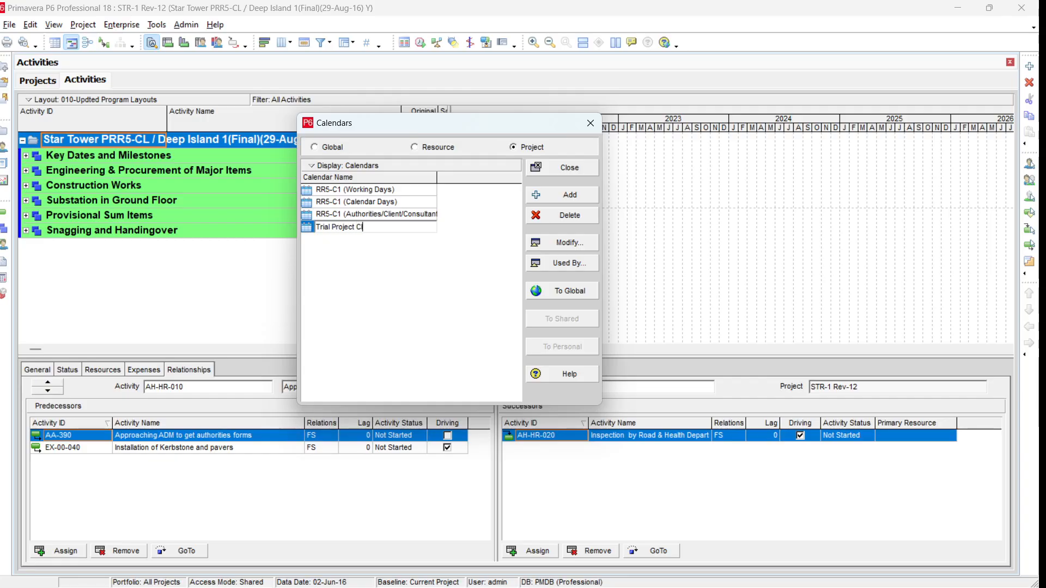
pyautogui.write('lendar 1')
pyautogui.click(450, 231)
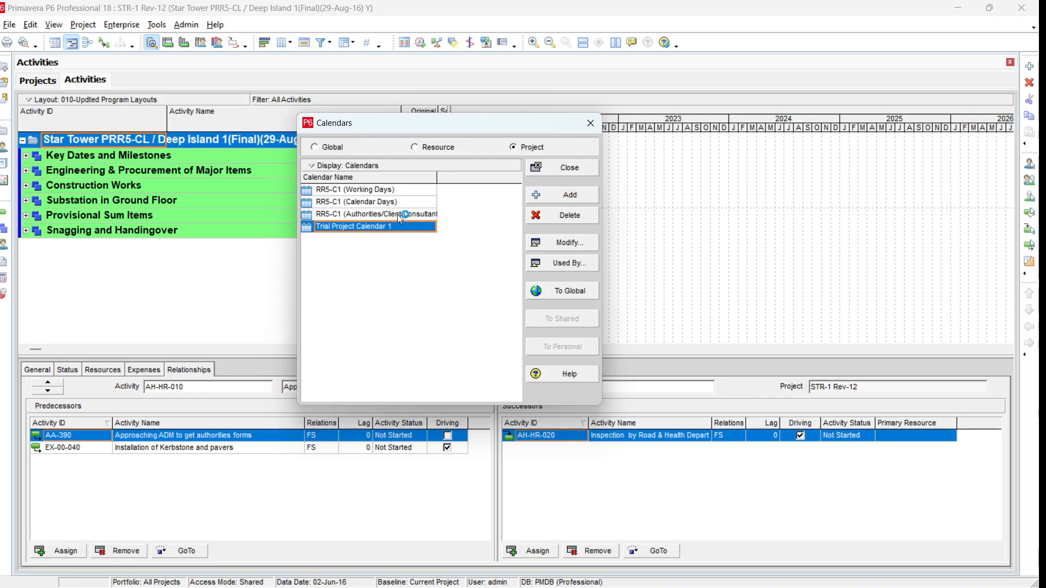
pyautogui.click(576, 246)
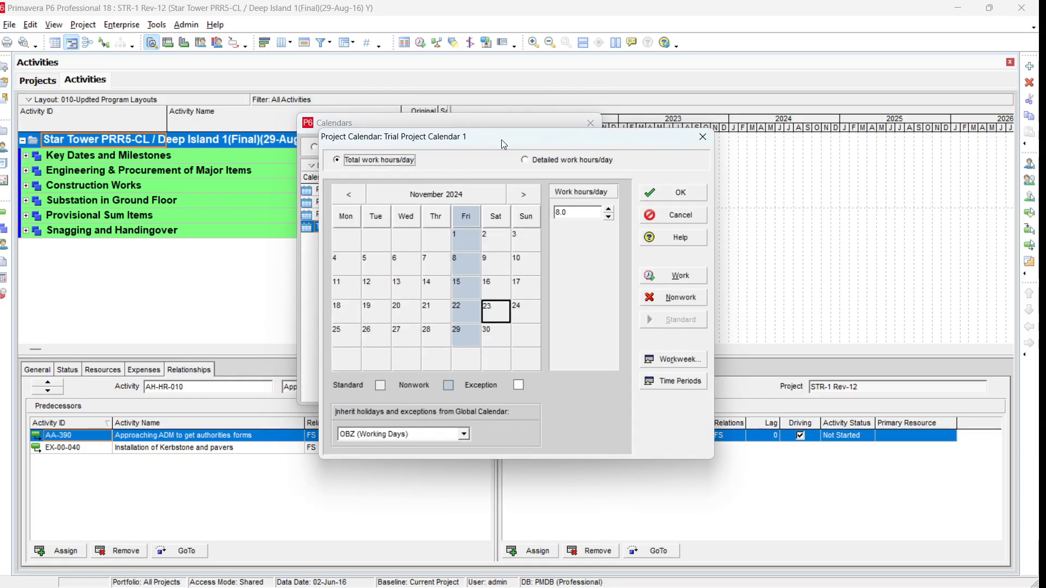
pyautogui.moveTo(498, 138); pyautogui.dragTo(463, 123)
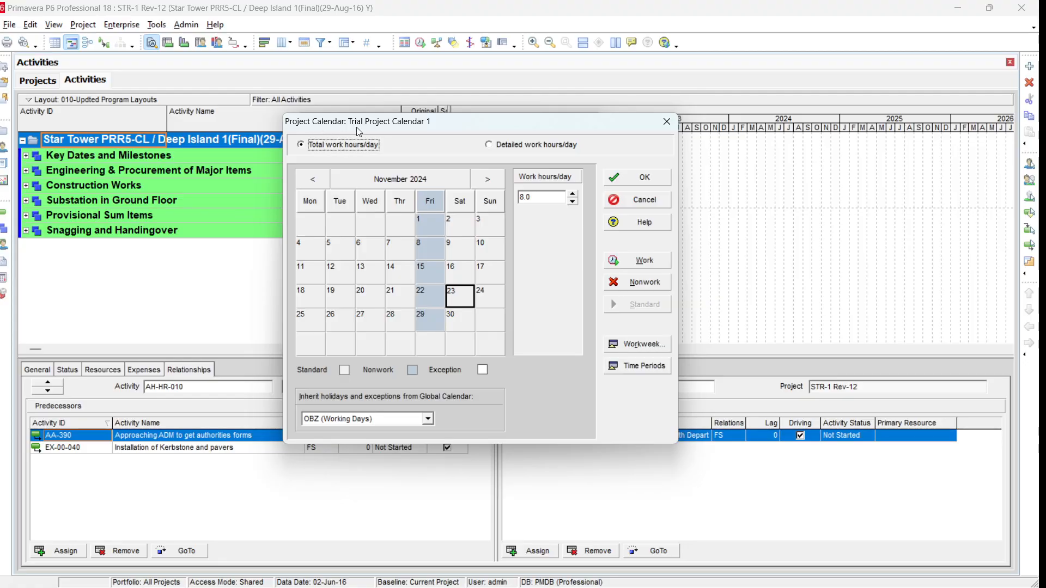
pyautogui.click(486, 275)
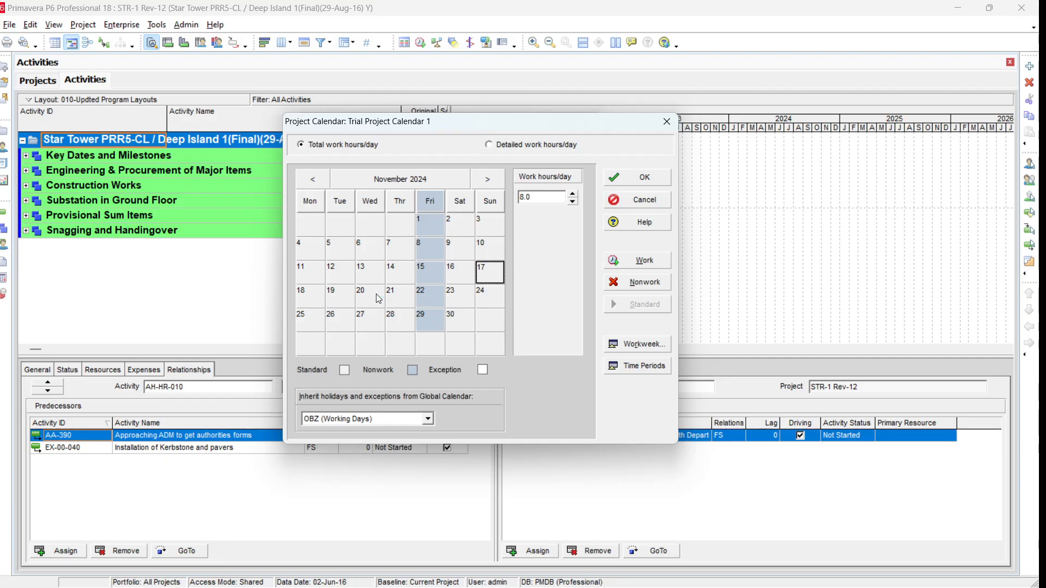
pyautogui.click(648, 179)
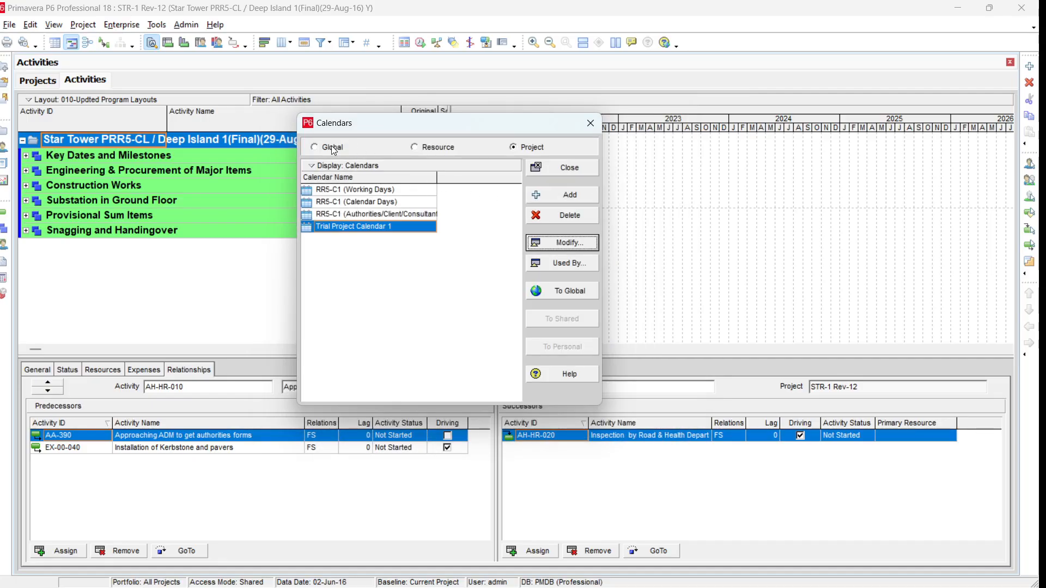
# - In the global OBZ (Working Days) calendar, mark 23 November 2024 as a nonwork day and save
pyautogui.click(331, 147)
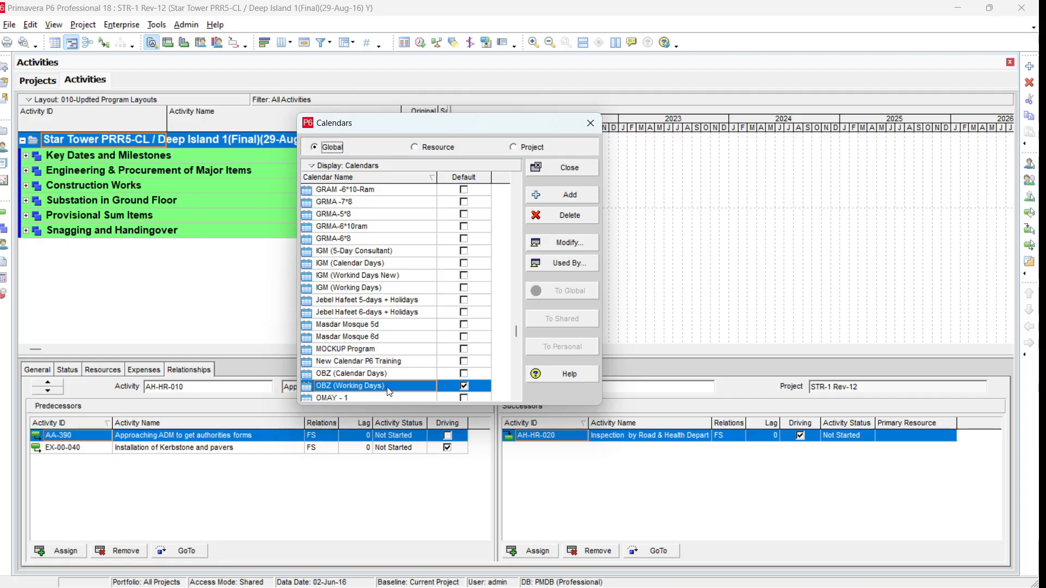
pyautogui.click(572, 246)
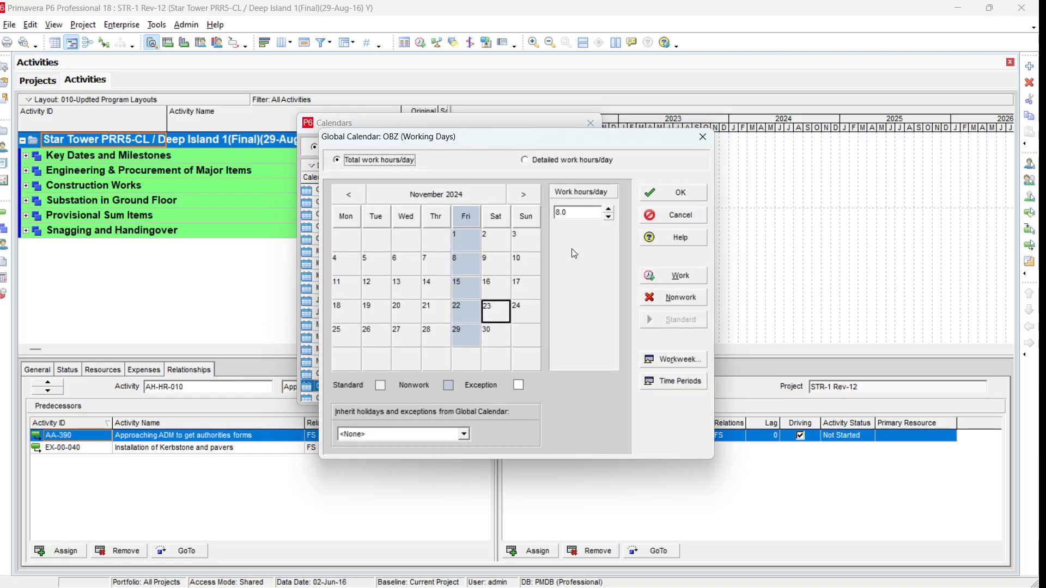
pyautogui.moveTo(478, 138); pyautogui.dragTo(445, 116)
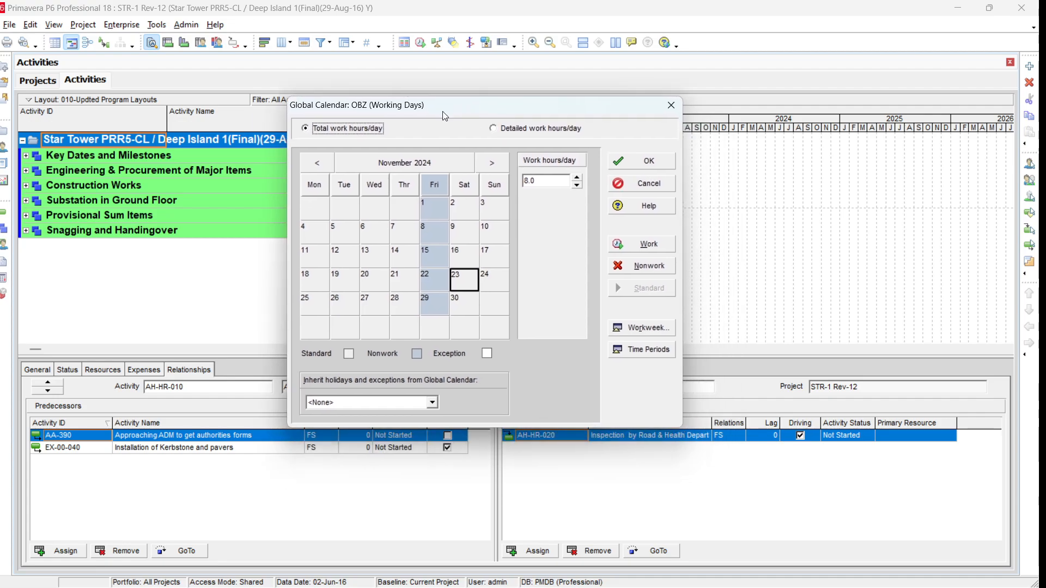
pyautogui.click(372, 307)
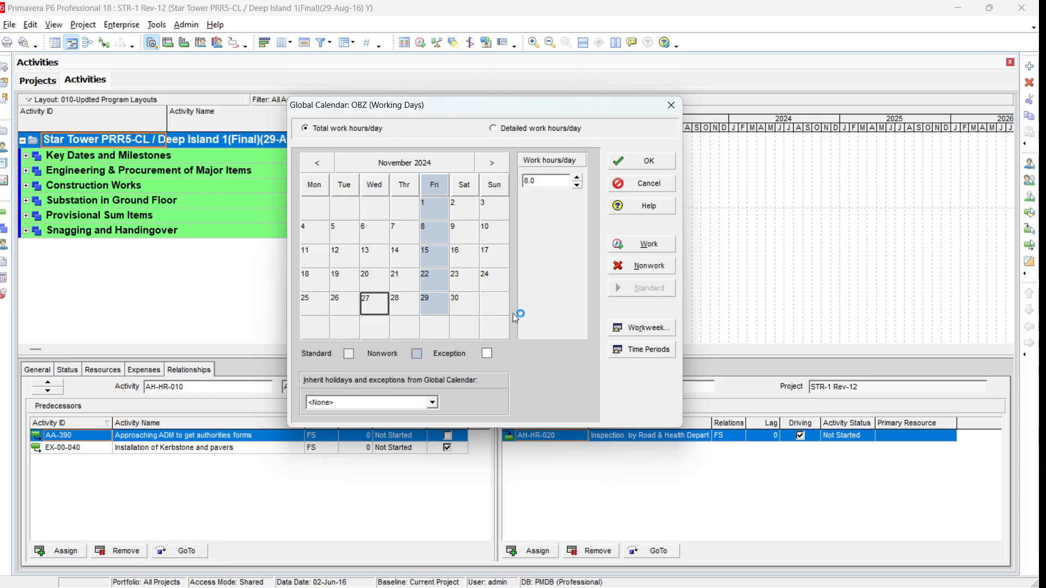
pyautogui.click(462, 289)
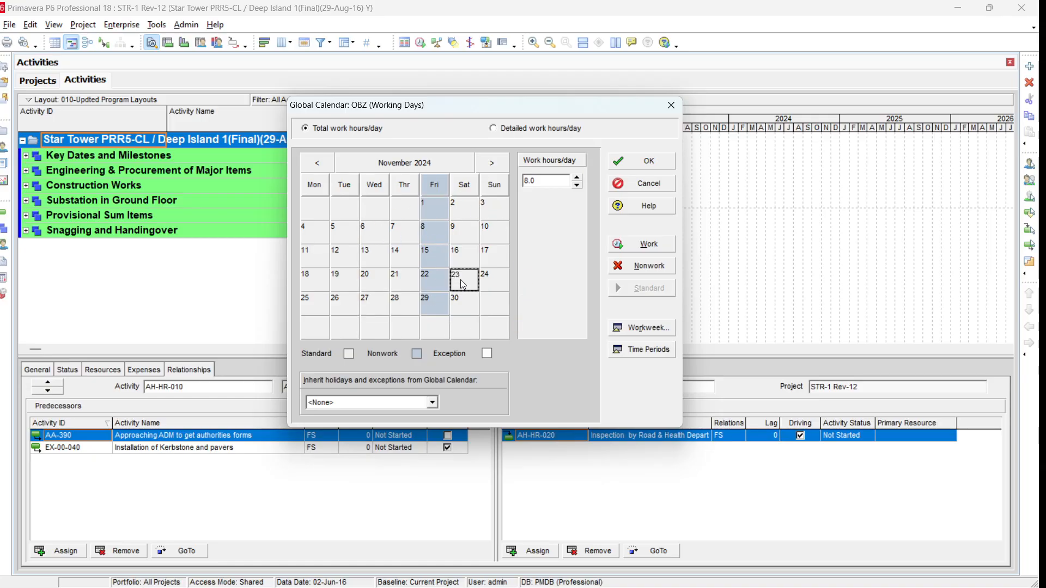
pyautogui.click(655, 269)
pyautogui.click(499, 260)
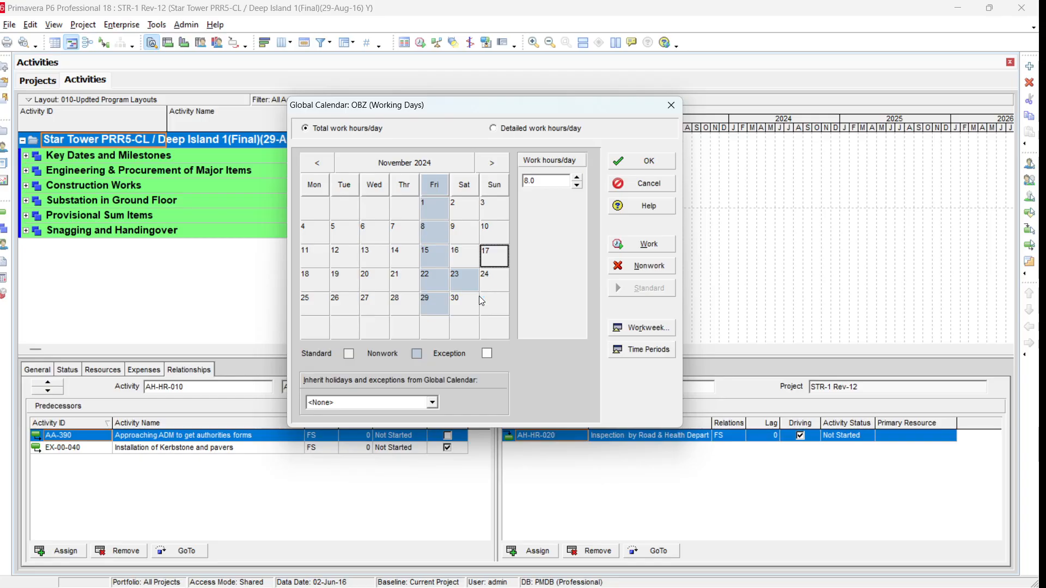
pyautogui.click(649, 163)
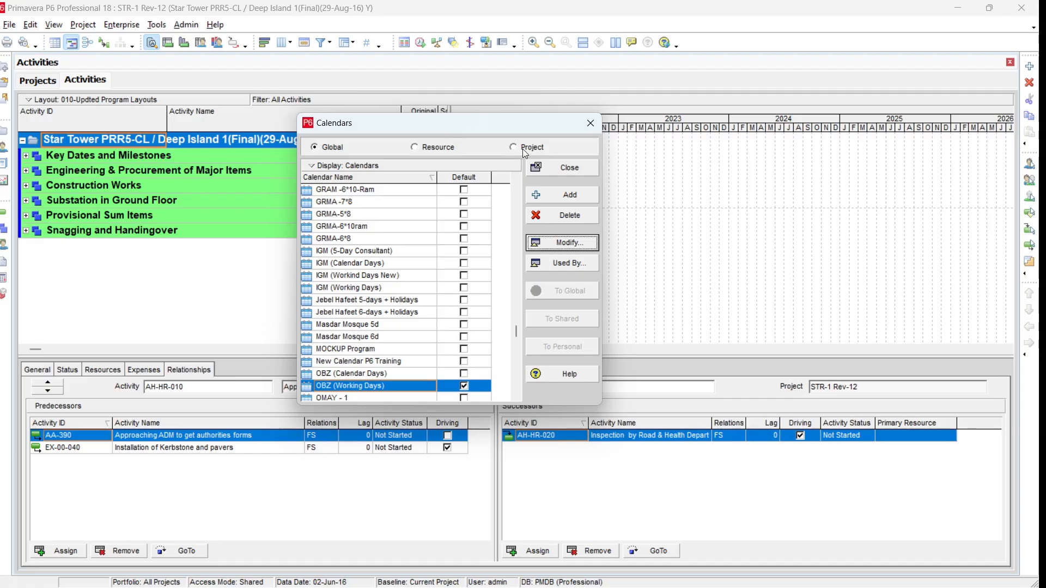
pyautogui.click(522, 148)
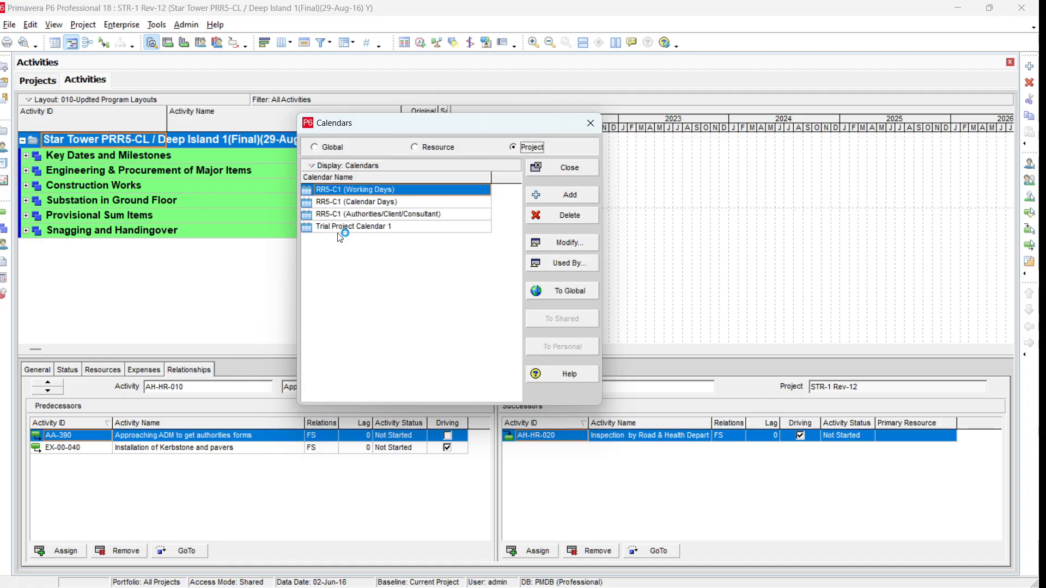
# - Verify Trial Project Calendar 1 shows 23 November at 0.0 hours, then reopen OBZ (Working Days)
pyautogui.click(357, 227)
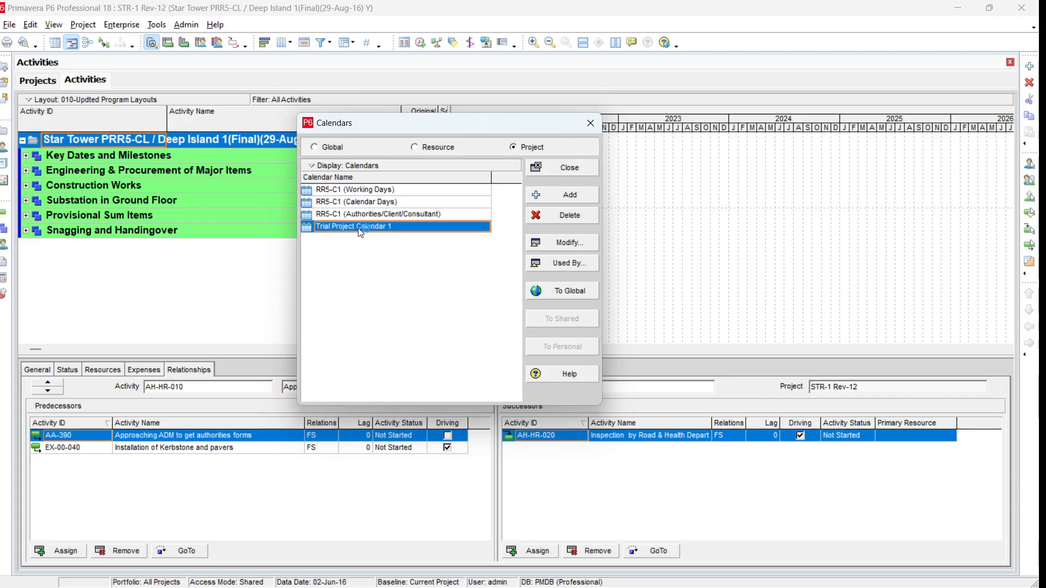
pyautogui.click(584, 244)
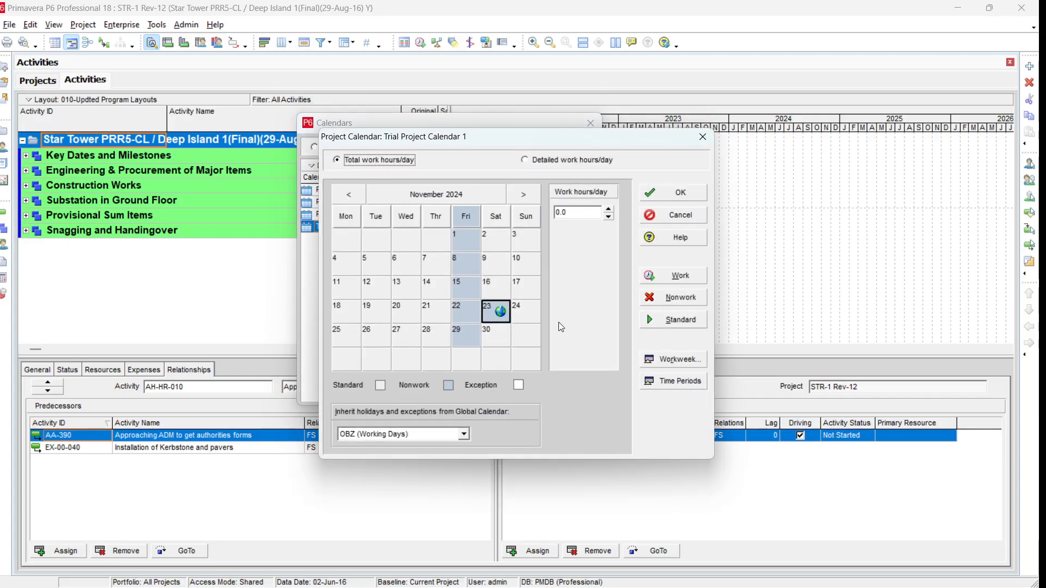
pyautogui.click(497, 313)
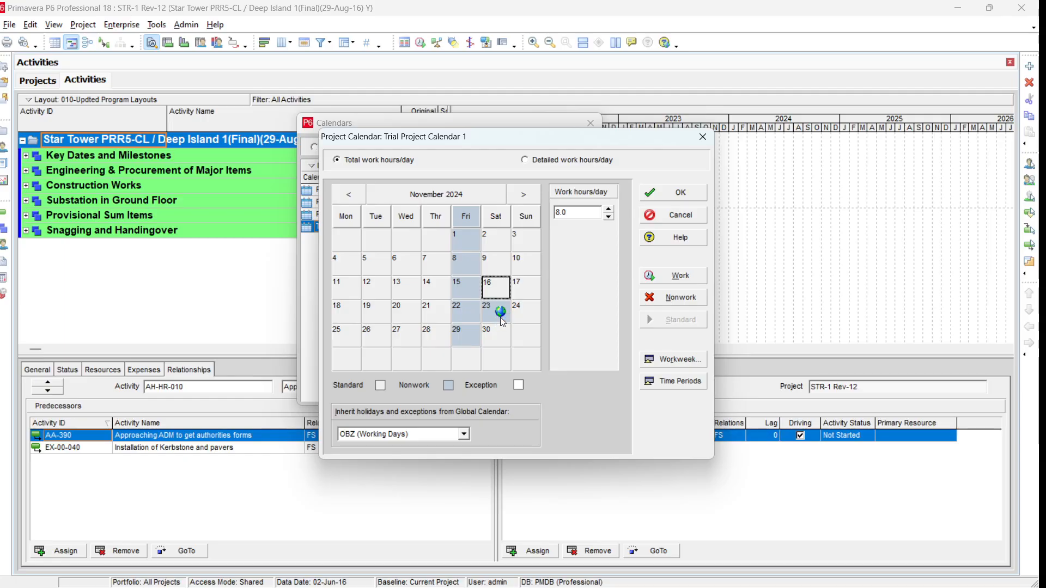
pyautogui.click(502, 320)
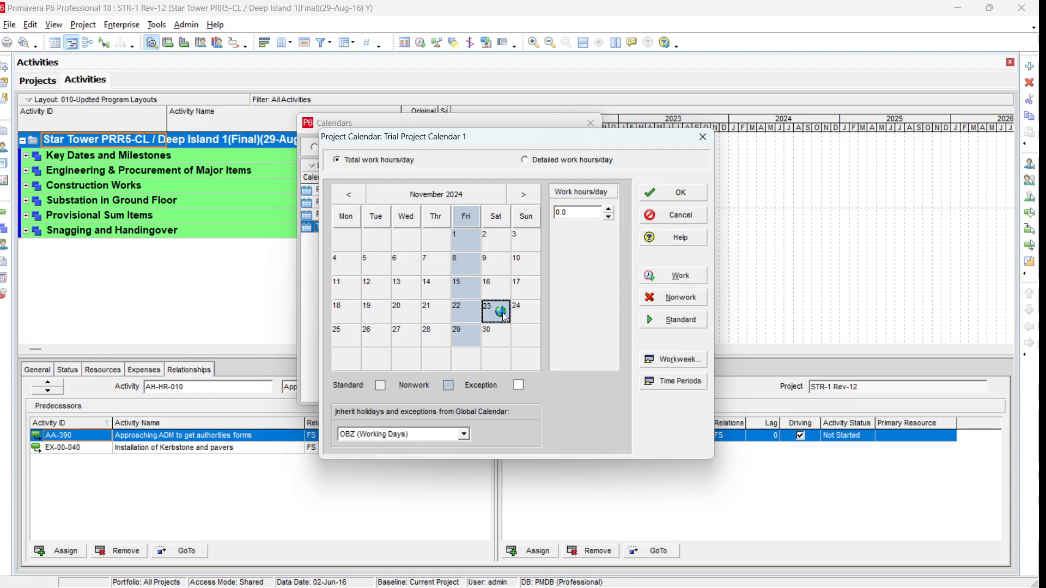
pyautogui.click(526, 268)
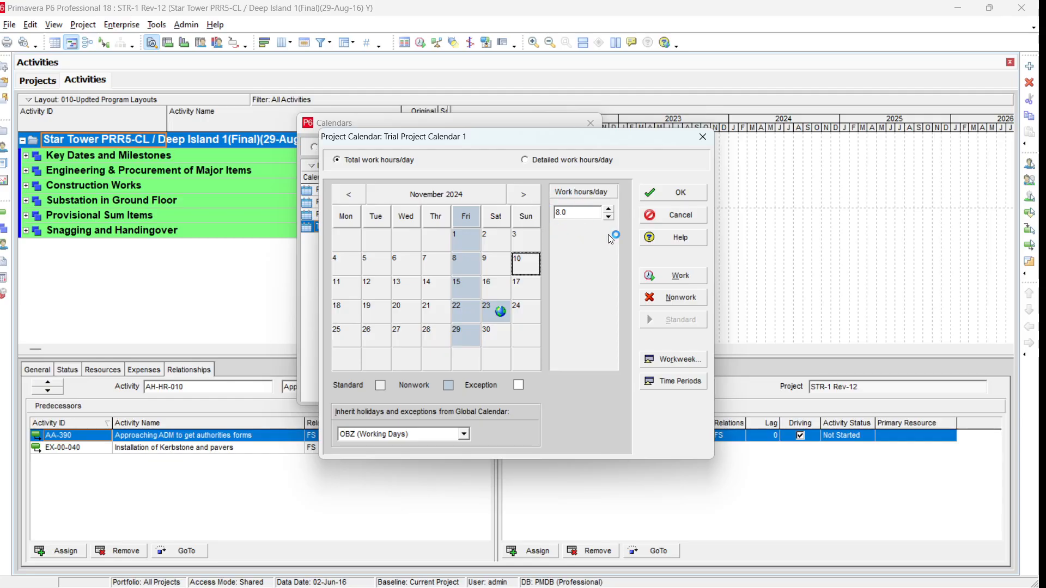
pyautogui.click(670, 193)
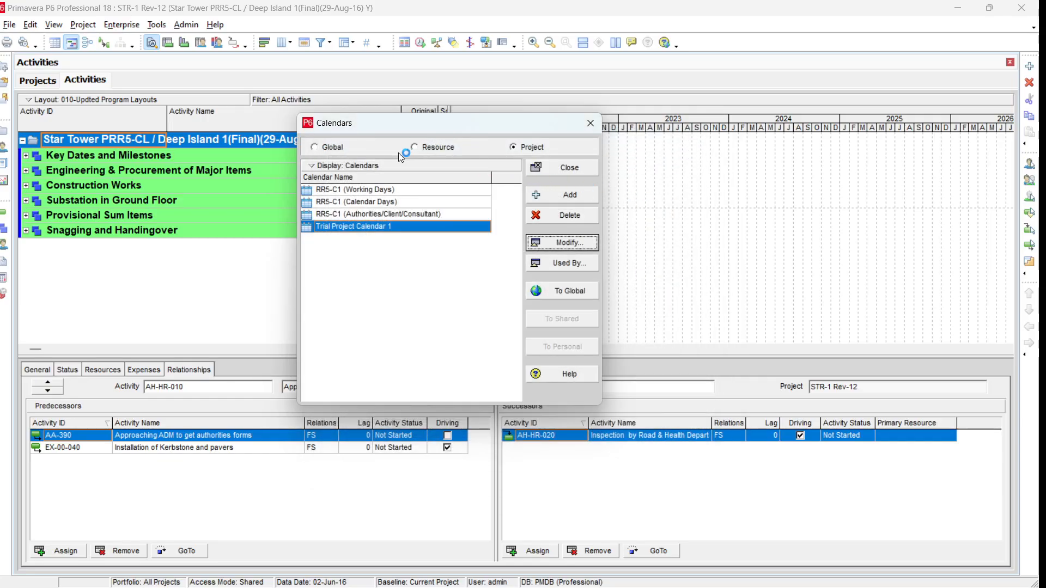
pyautogui.click(332, 148)
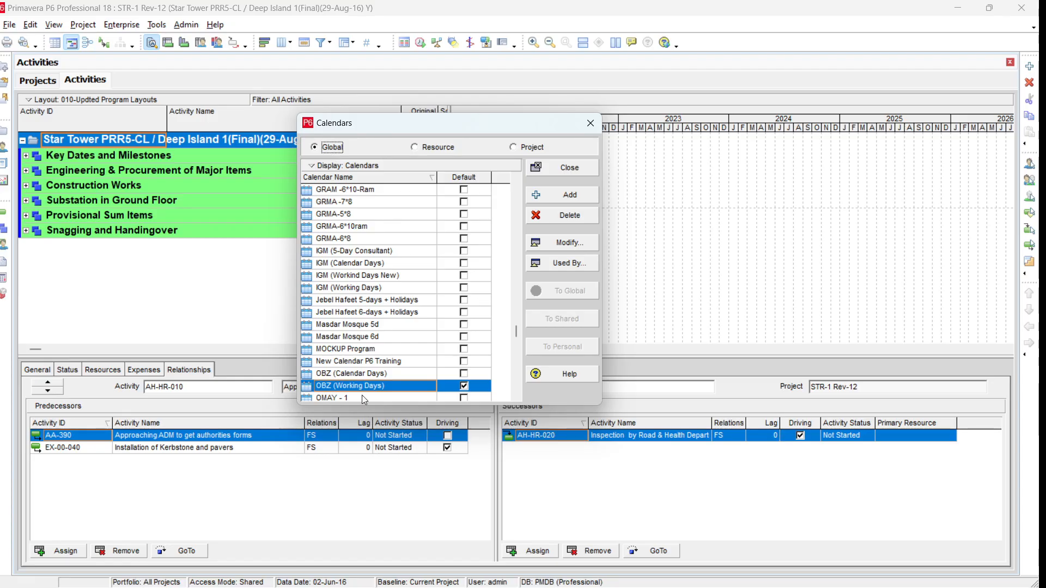
pyautogui.click(574, 243)
# - Lower Sunday 10 November to 4.0 work hours in OBZ (Working Days) and save
pyautogui.click(527, 266)
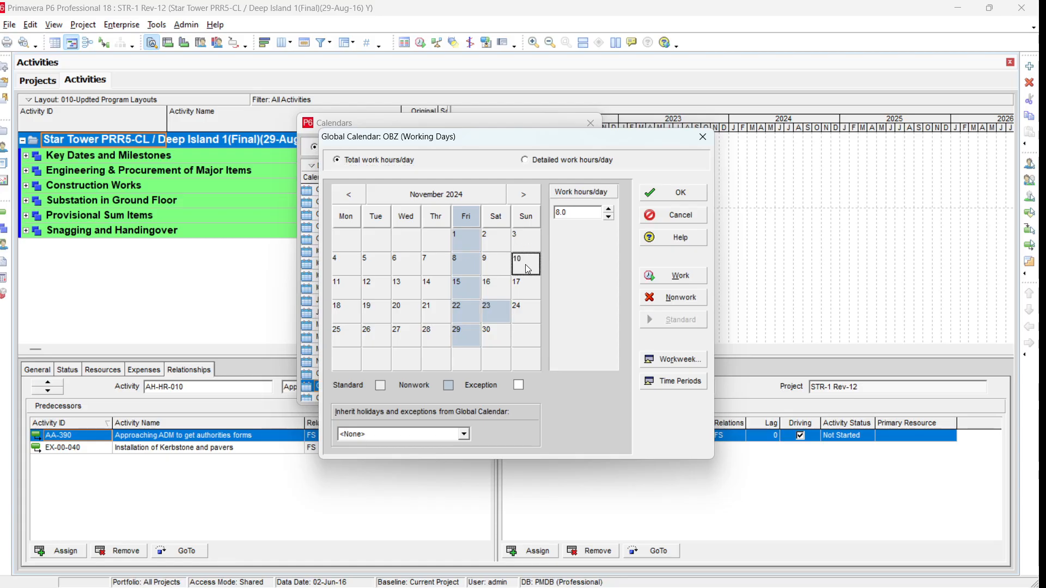
pyautogui.click(608, 216)
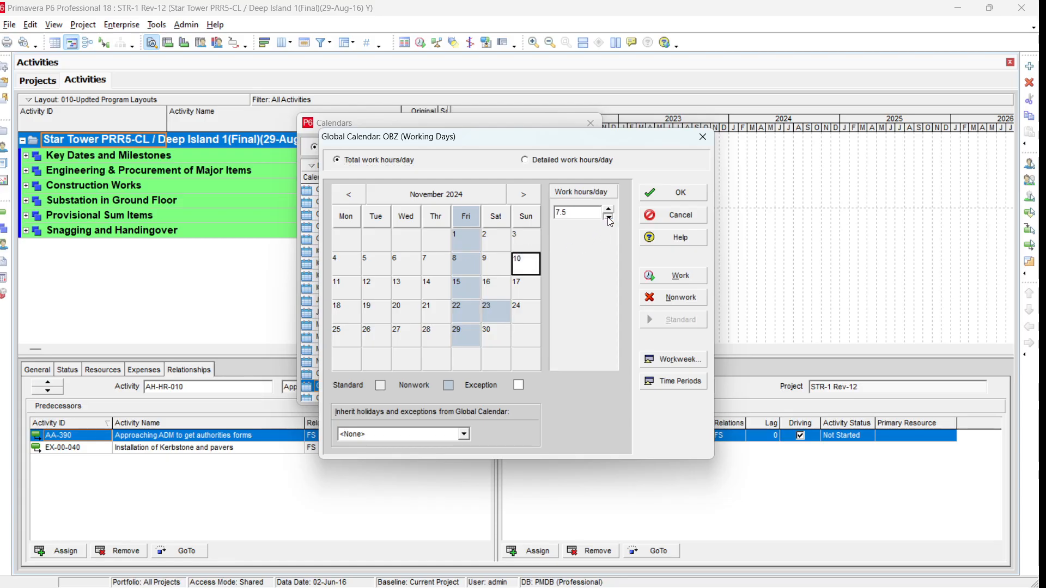
pyautogui.click(608, 216)
pyautogui.click(699, 197)
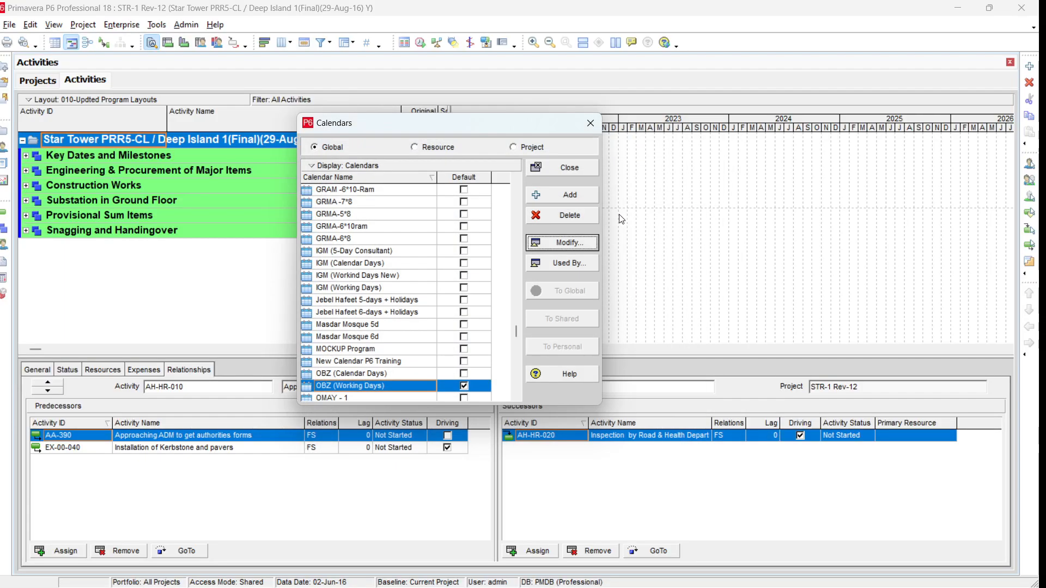
# - Confirm Trial Project Calendar 1 shows 10 November inheriting 4.0 work hours
pyautogui.click(521, 149)
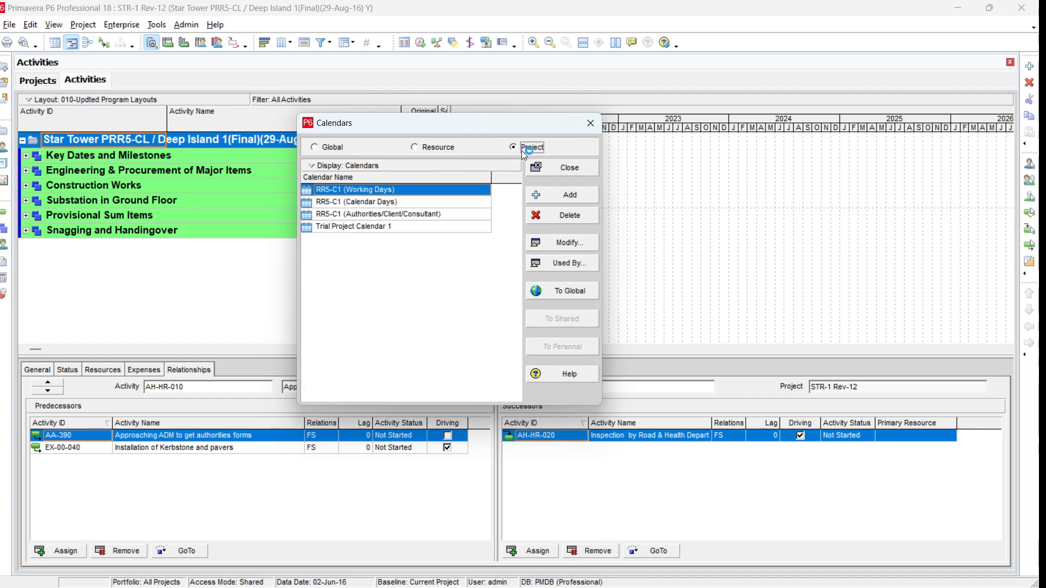
pyautogui.click(363, 229)
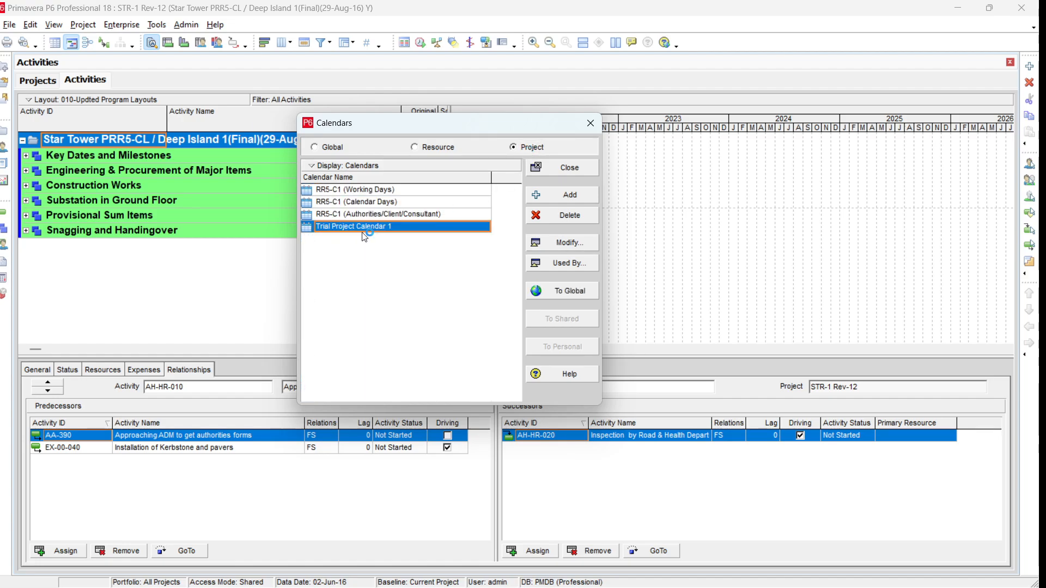
pyautogui.click(575, 243)
pyautogui.click(528, 278)
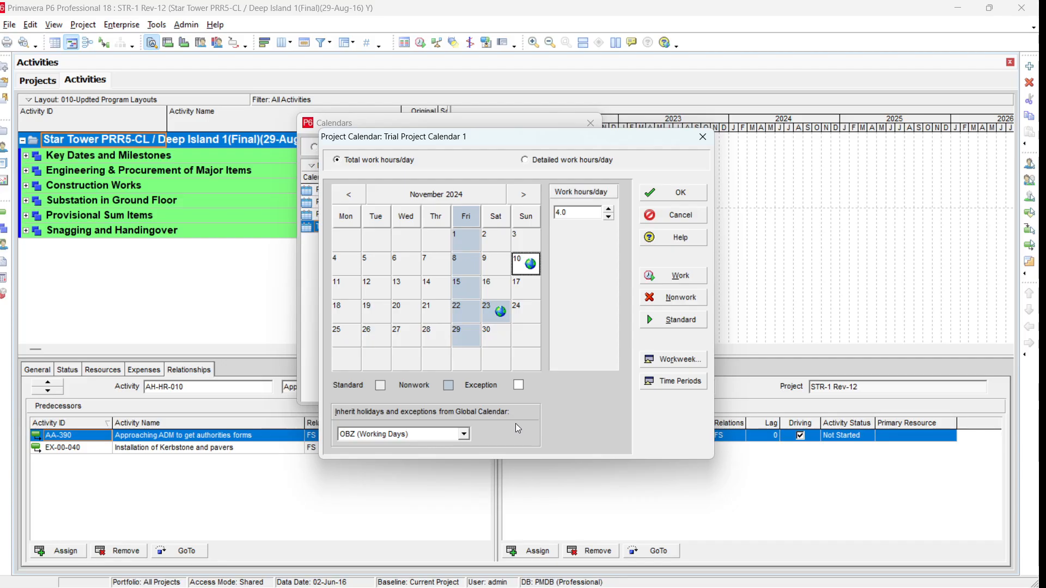
# - Set Trial Project Calendar 1 to inherit holidays from <None> and save
pyautogui.click(464, 434)
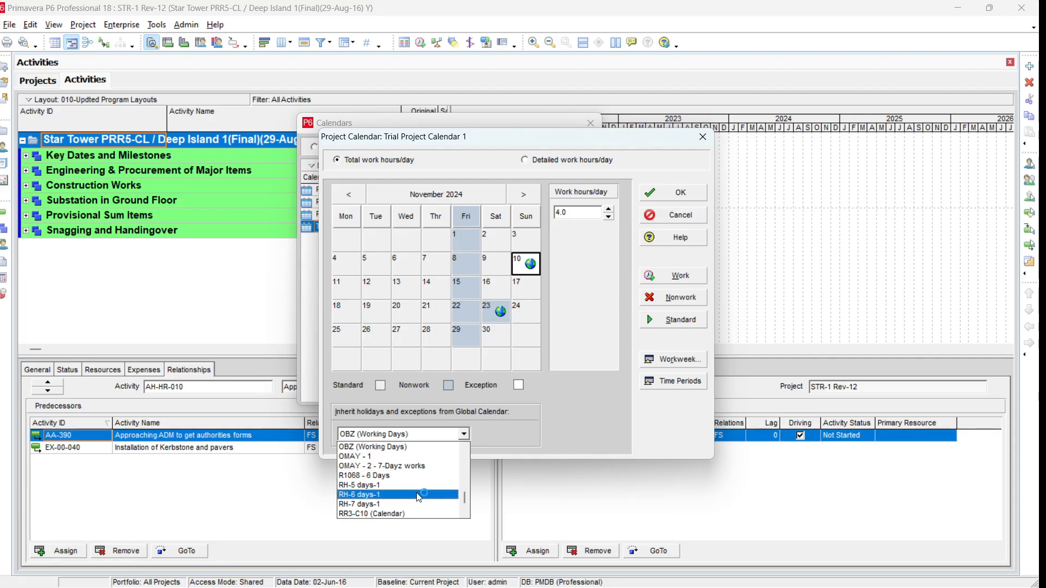
pyautogui.scroll(5, 409, 504)
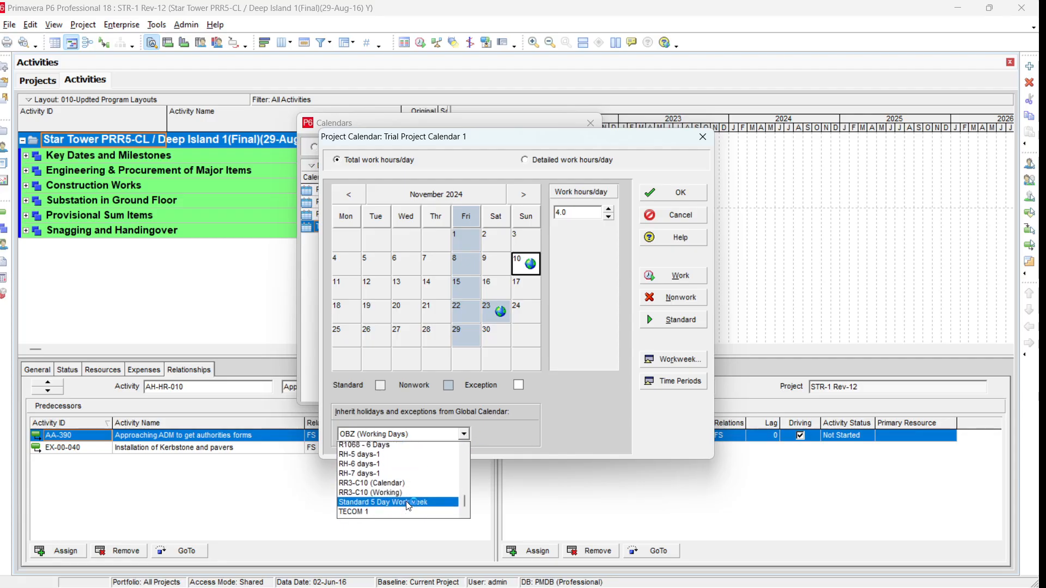
pyautogui.scroll(6, 409, 504)
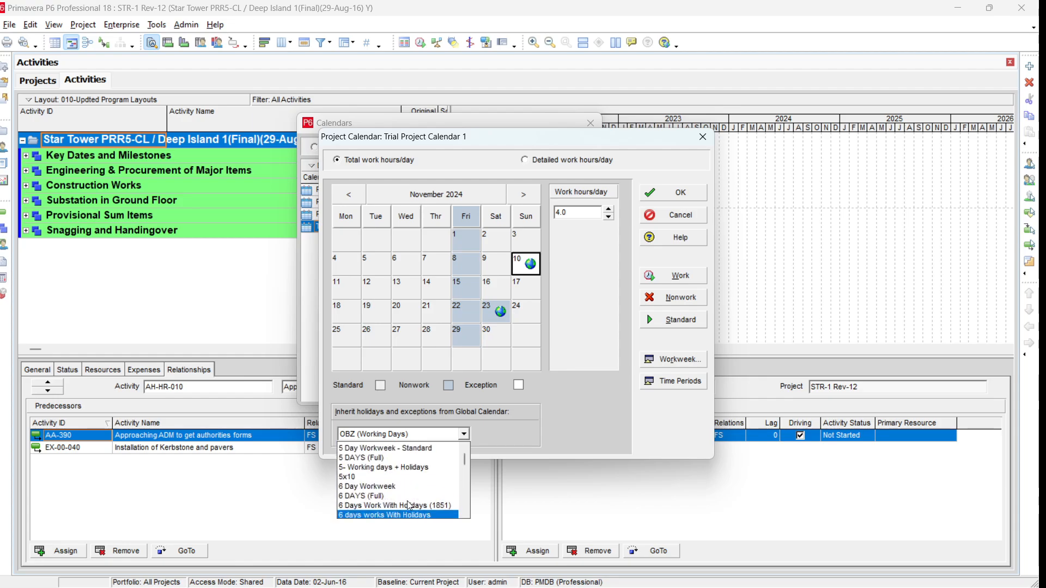
pyautogui.click(394, 448)
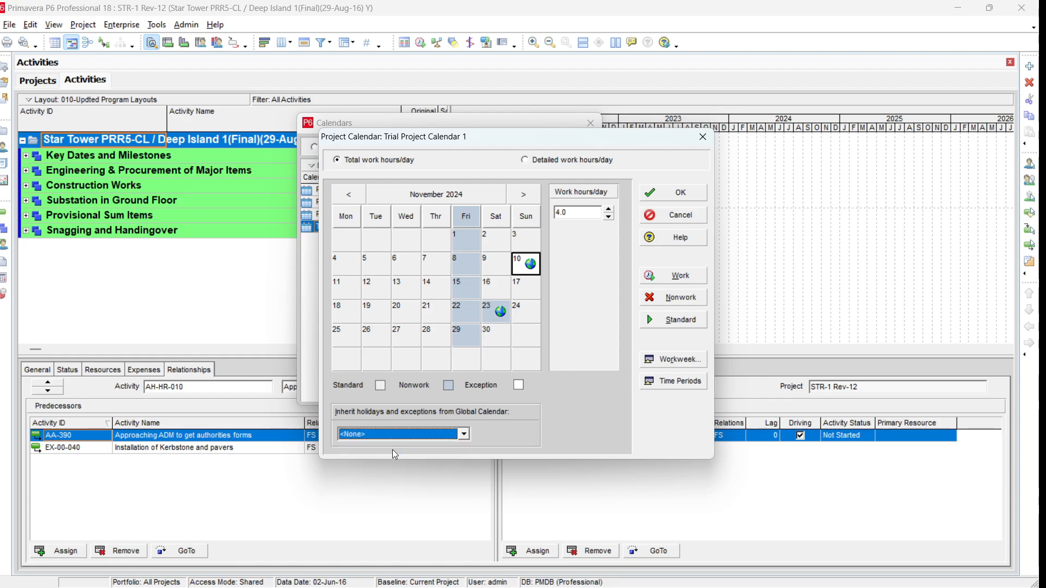
pyautogui.click(690, 194)
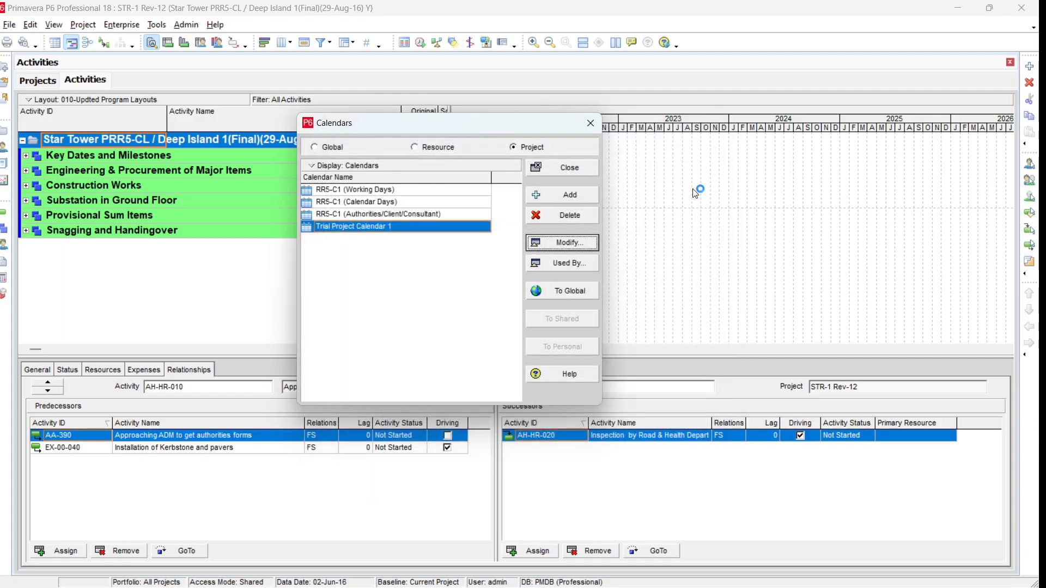
# - Close and reopen the Calendars list via Enterprise > Calendars
pyautogui.click(566, 169)
pyautogui.click(121, 25)
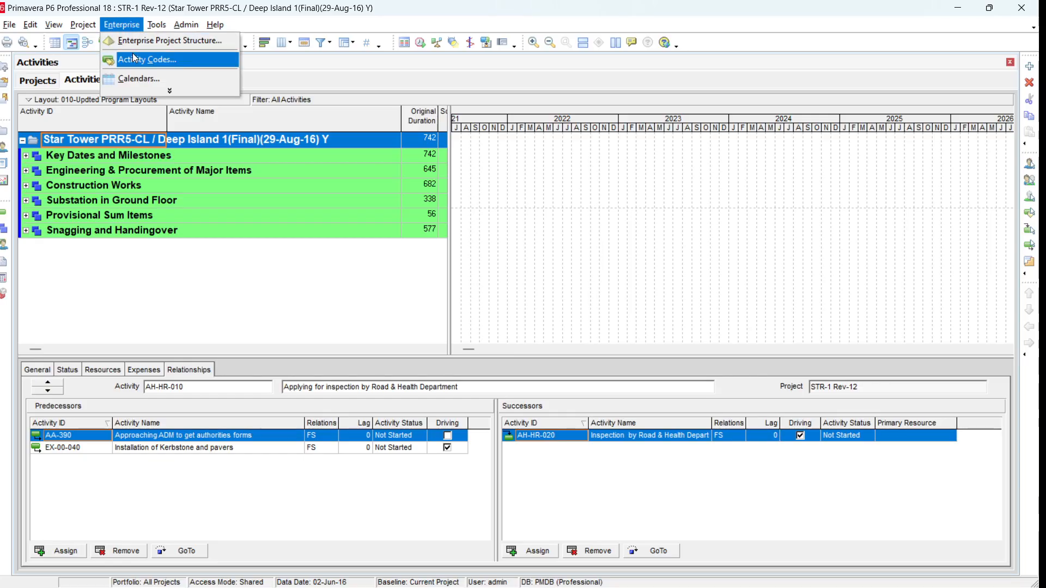
pyautogui.click(131, 75)
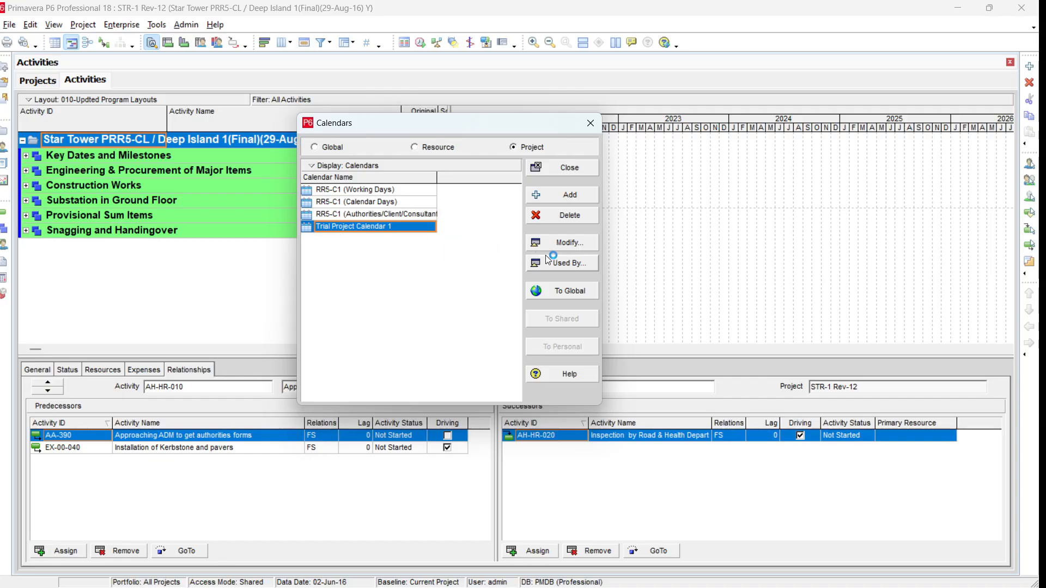
# - Check Trial Project Calendar 1 shows 10 November at 8.0 hours, without saving changes
pyautogui.click(576, 249)
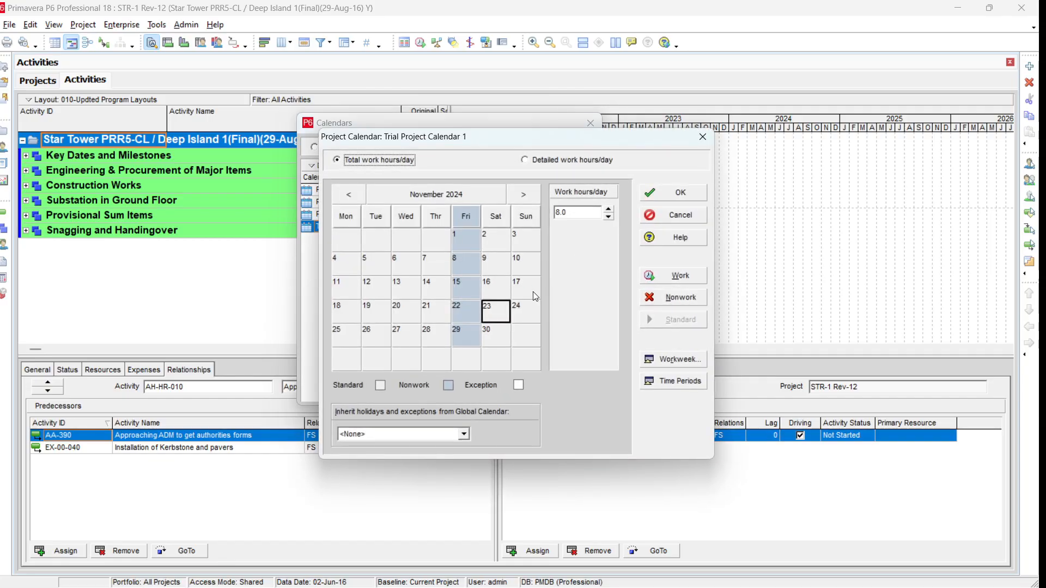
pyautogui.click(531, 269)
pyautogui.click(525, 264)
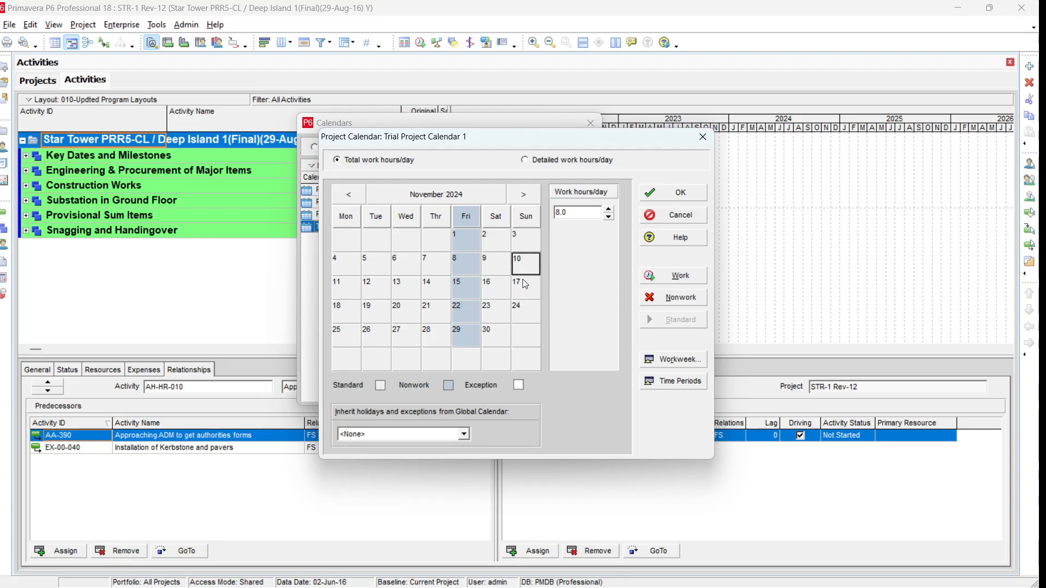
pyautogui.click(681, 218)
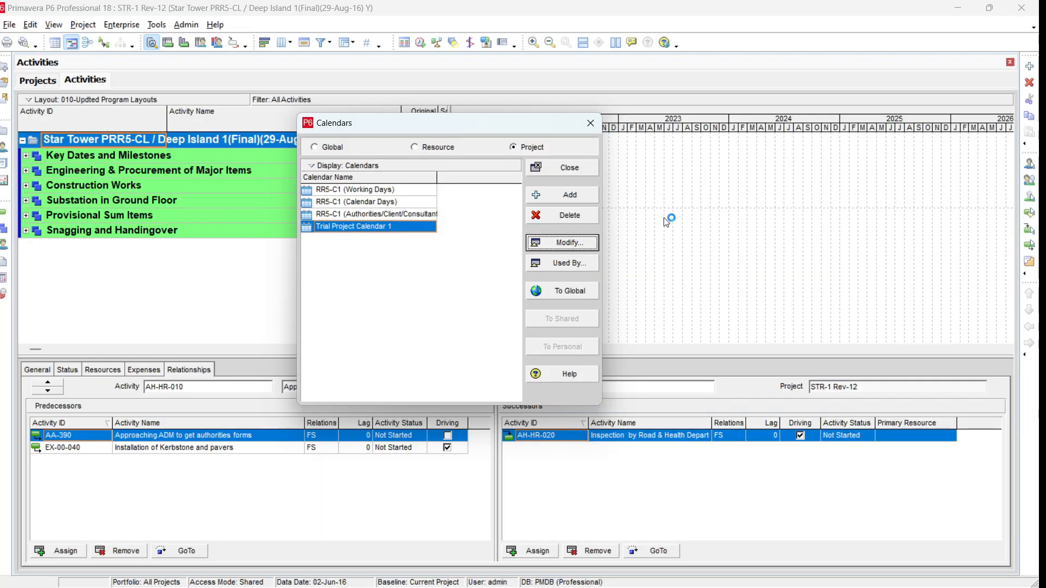
pyautogui.click(321, 150)
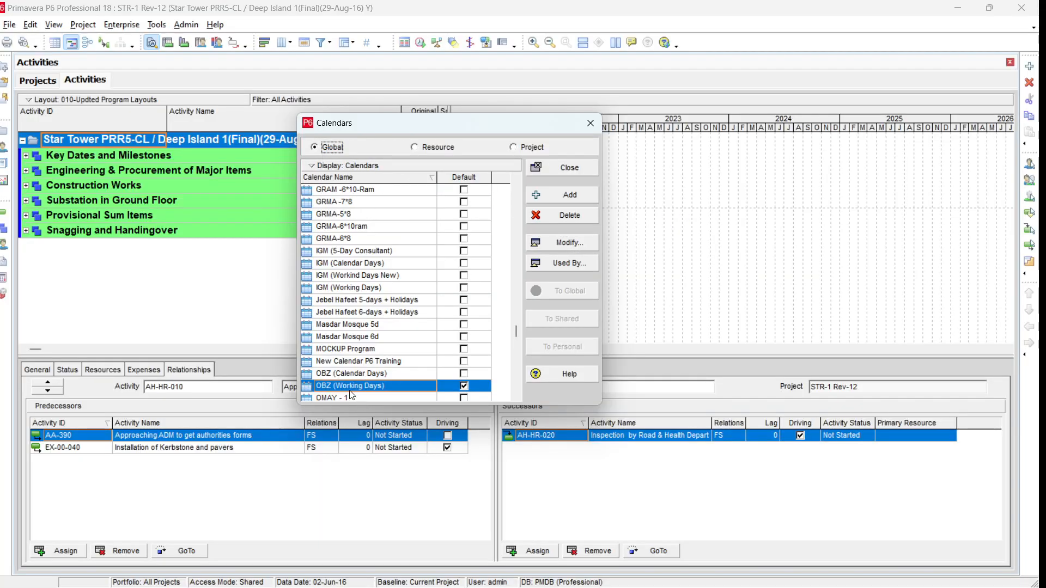
# - Check OBZ (Working Days) still has 10 November at 4.0 hours and 23 November nonwork
pyautogui.click(580, 247)
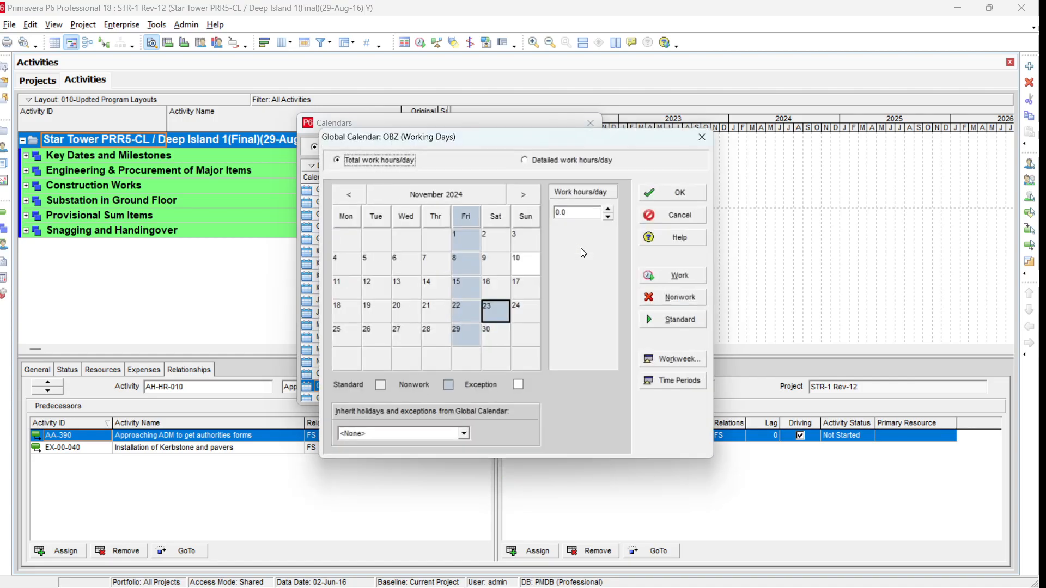
pyautogui.click(537, 266)
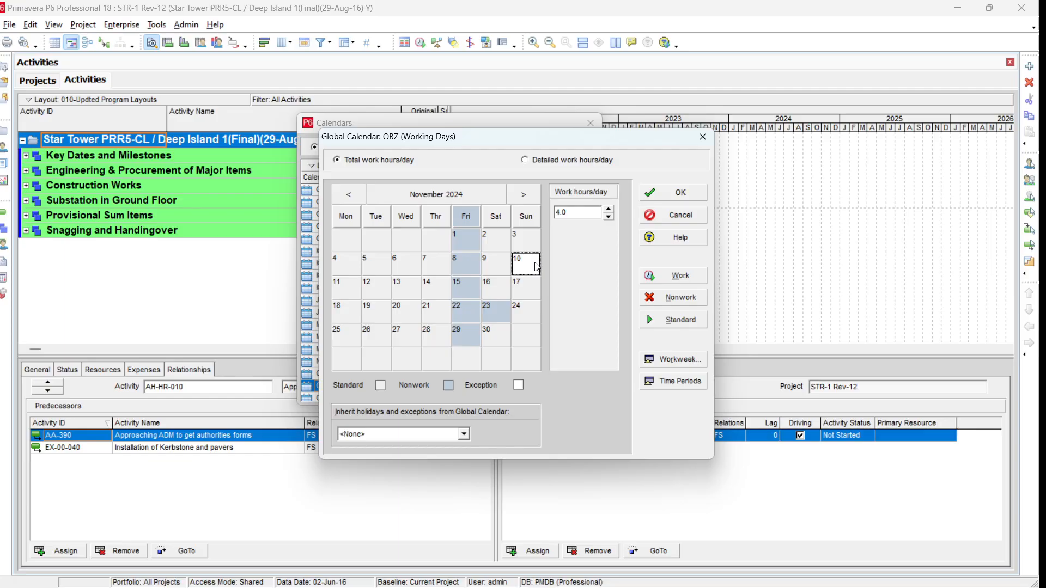
pyautogui.click(495, 316)
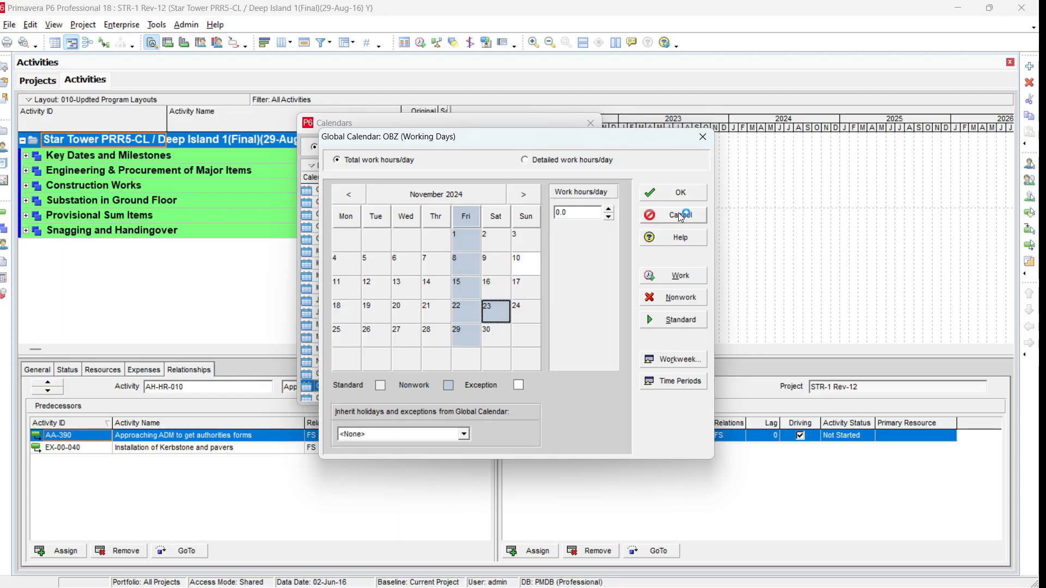
pyautogui.click(689, 194)
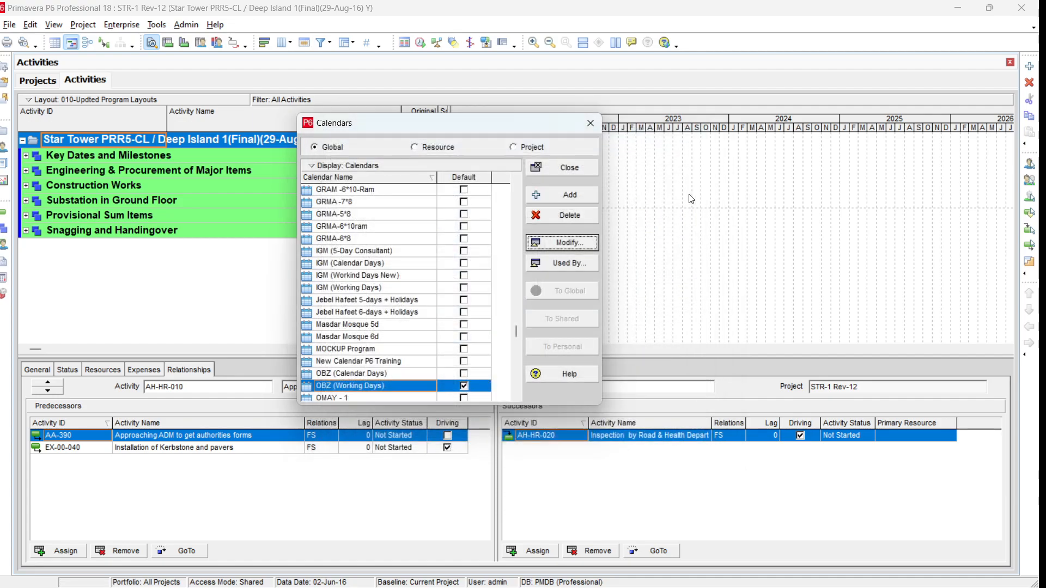
pyautogui.click(525, 147)
# - Set Trial Project Calendar 1's Inherit holidays and exceptions option to OBZ (Working Days)
pyautogui.click(393, 228)
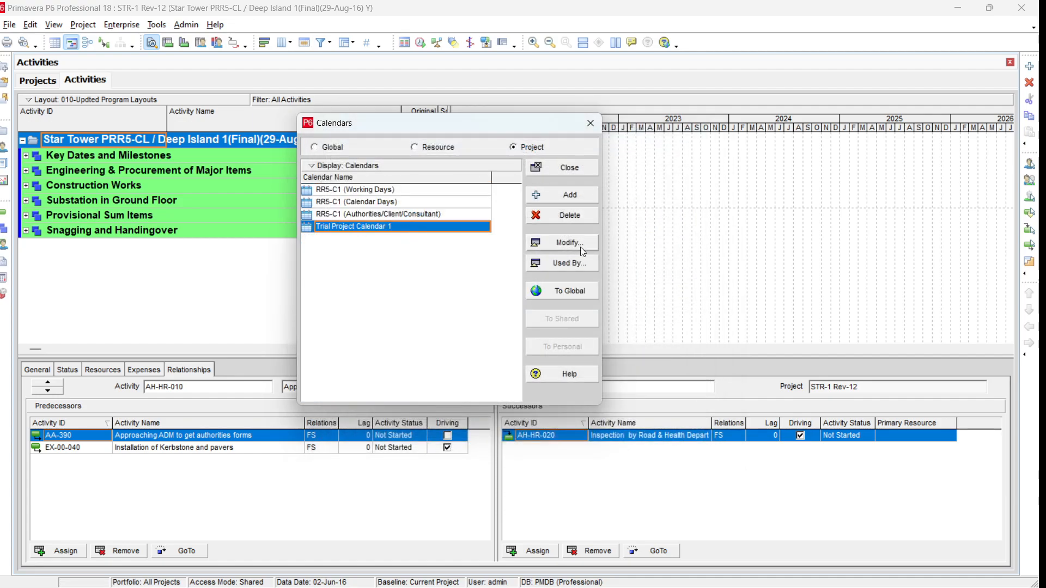
pyautogui.click(581, 245)
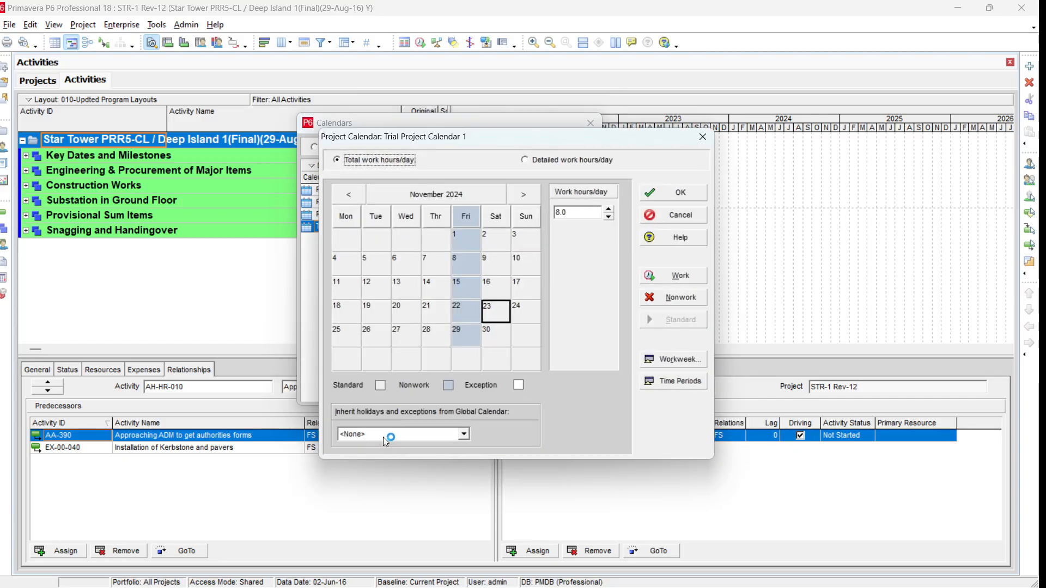
pyautogui.click(464, 434)
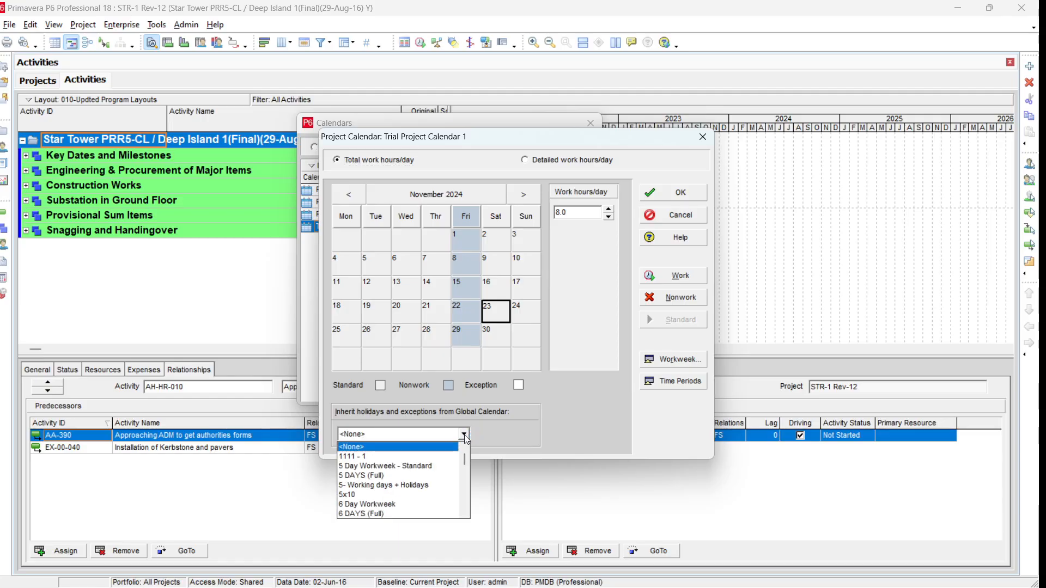
pyautogui.press('o')
pyautogui.click(425, 455)
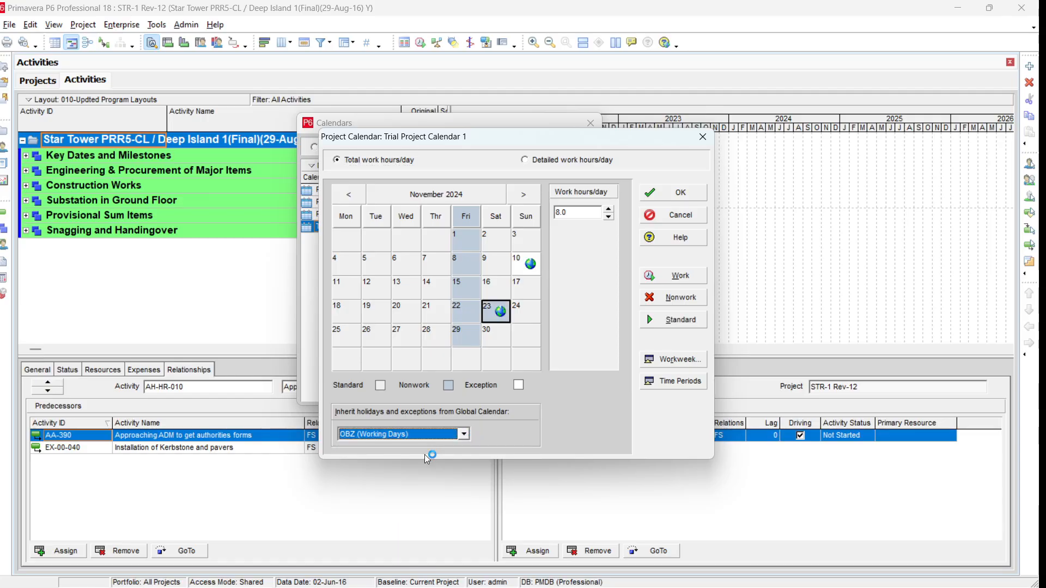